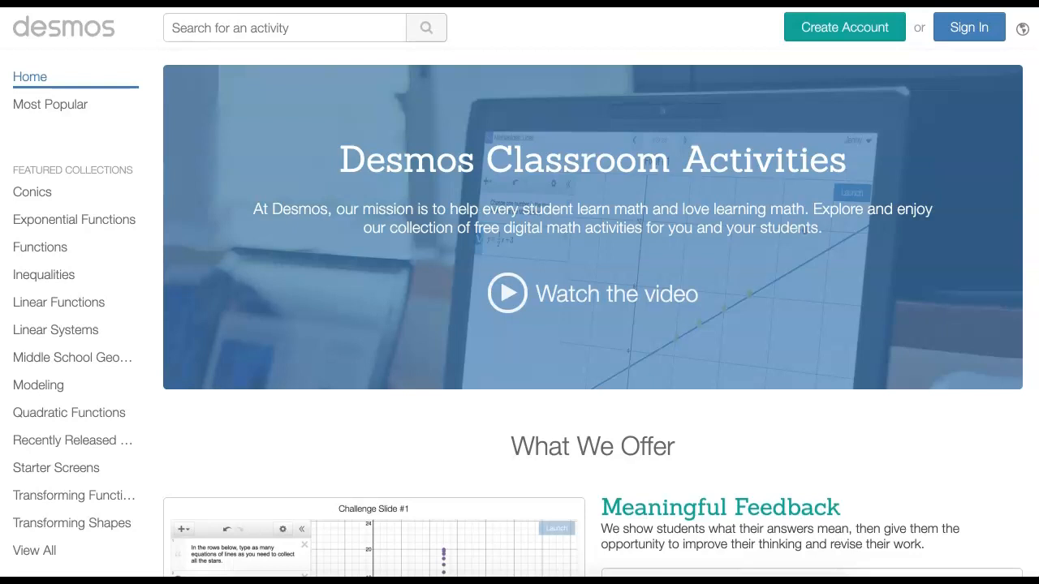
Sign in to Desmos Classroom Activities using the existing Google work account
{"action": "left_click", "coordinate": [971, 29]}
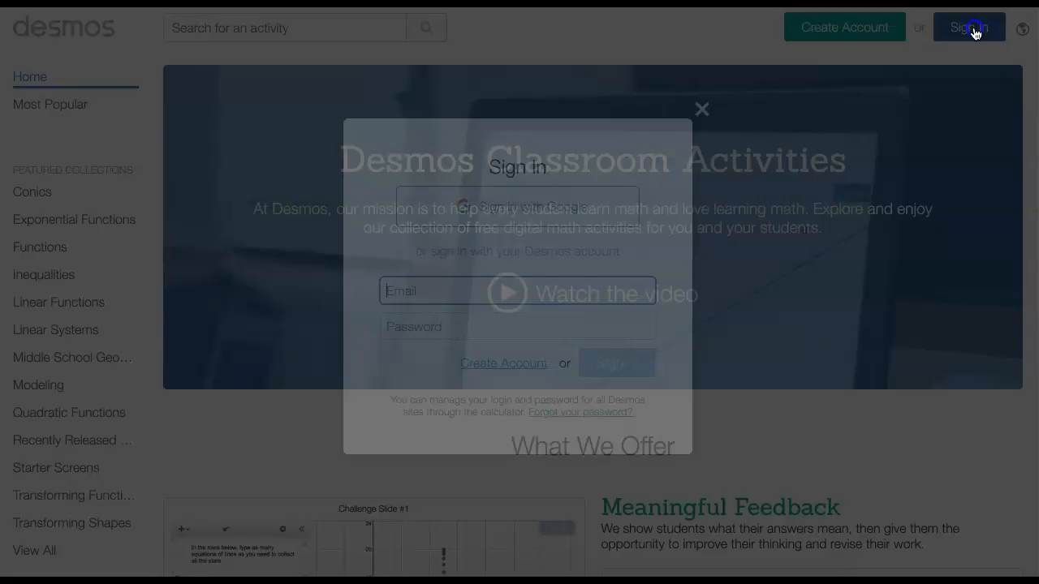
{"action": "left_click", "coordinate": [527, 225]}
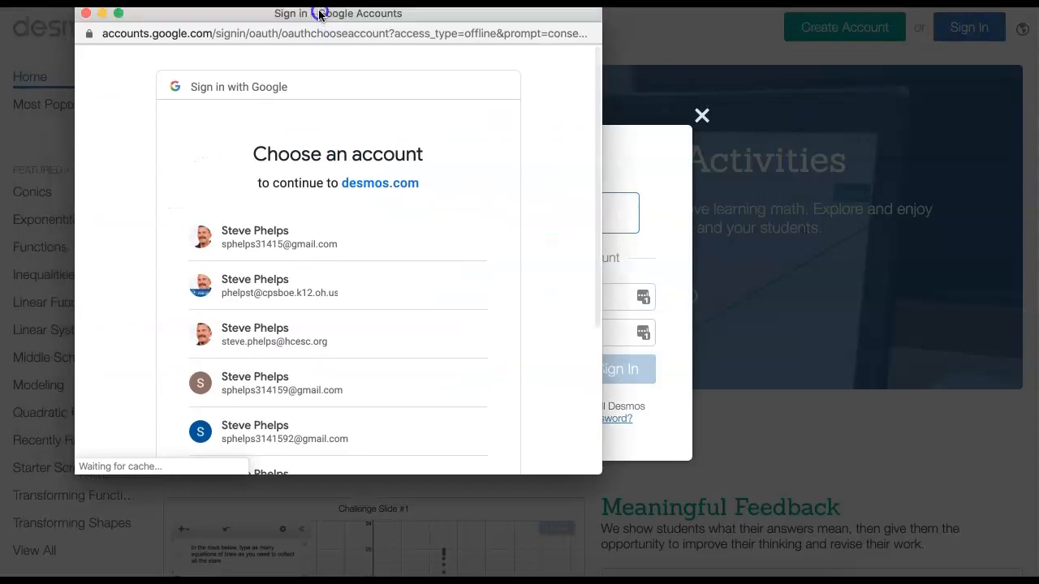
{"action": "left_click", "coordinate": [319, 338]}
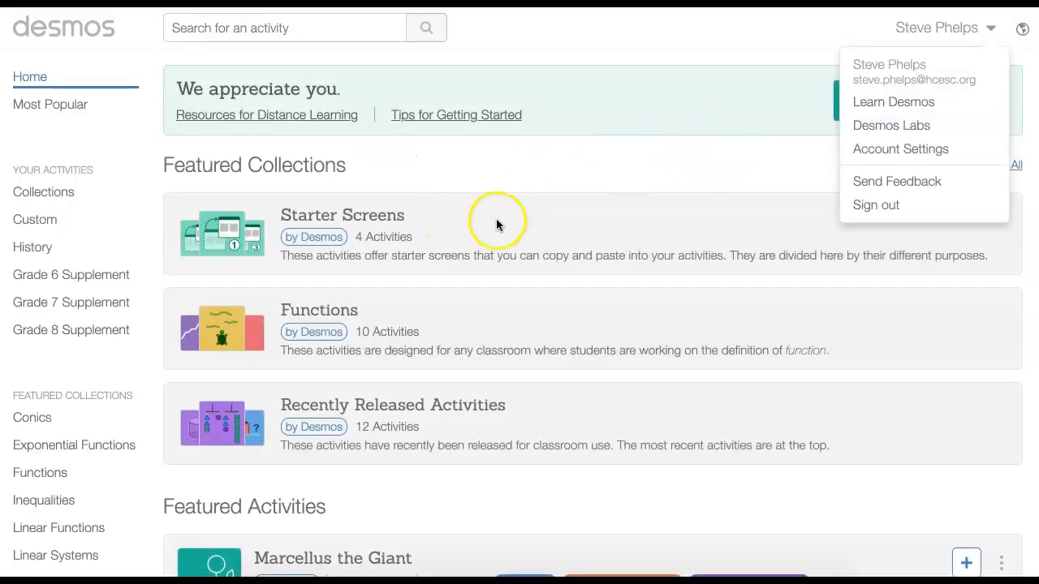
{"action": "left_click", "coordinate": [535, 155]}
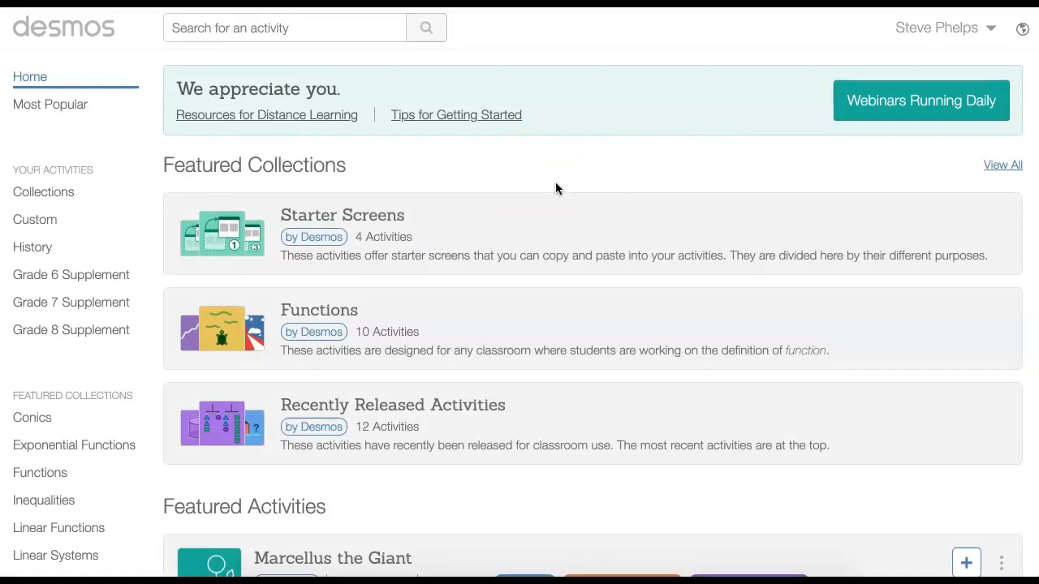
Create a new custom activity titled "Multiple Choice Question" and start building it
{"action": "left_click", "coordinate": [35, 221]}
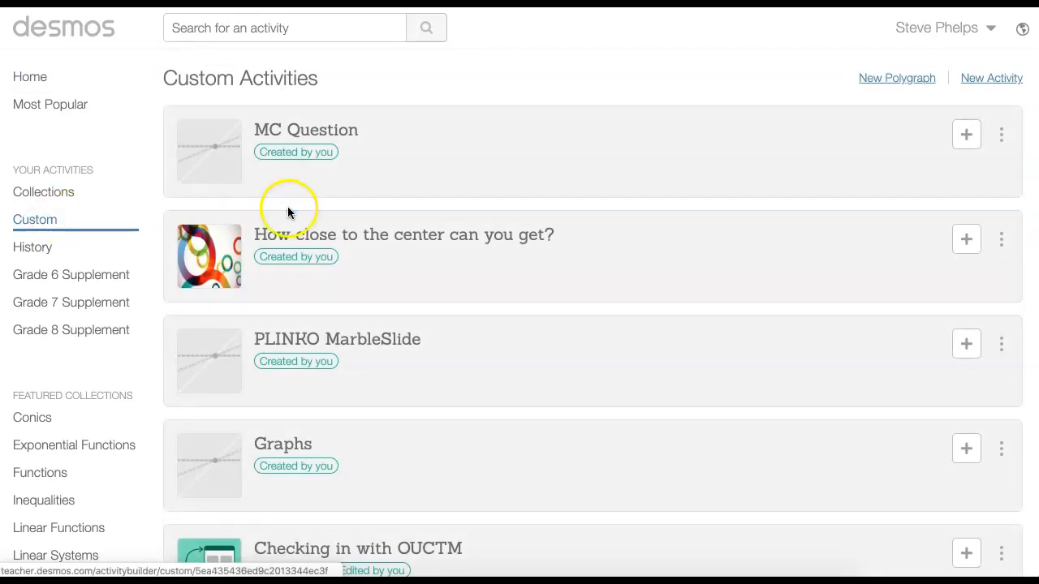
{"action": "left_click", "coordinate": [989, 81]}
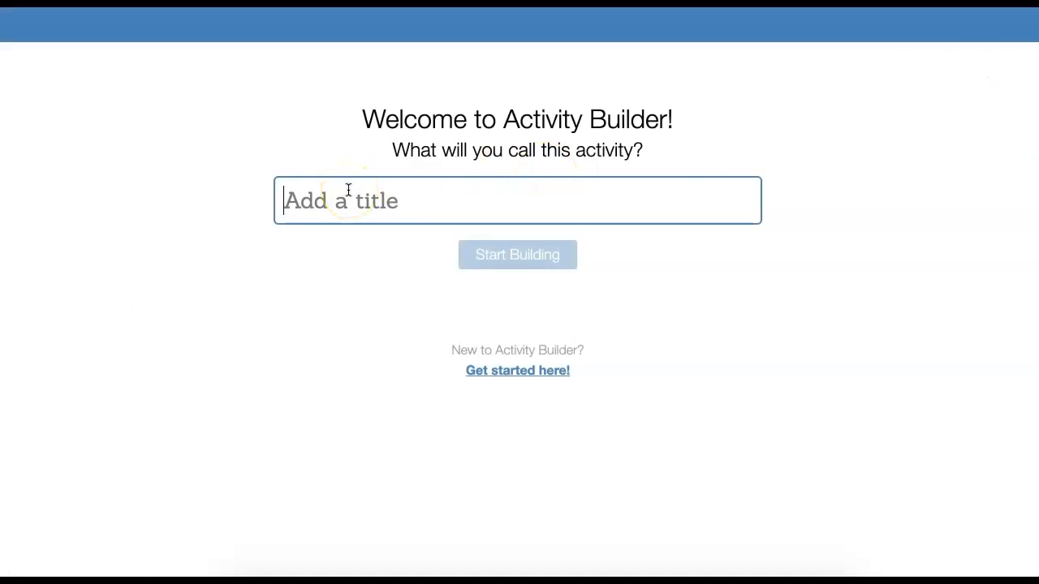
{"action": "type", "text": "Multiple Chi"}
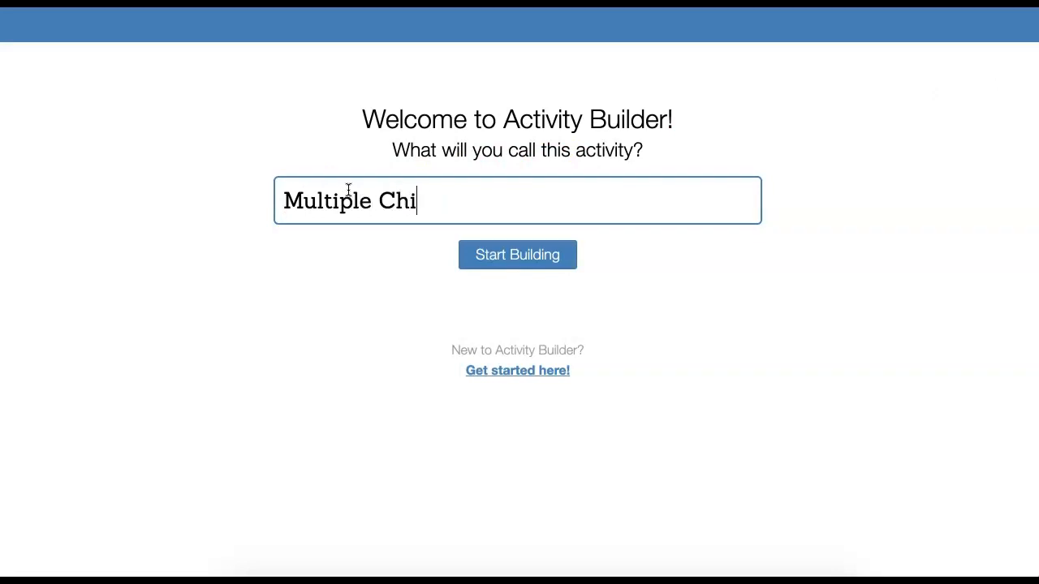
{"action": "key", "text": "BackSpace"}
{"action": "type", "text": "oice QUestion"}
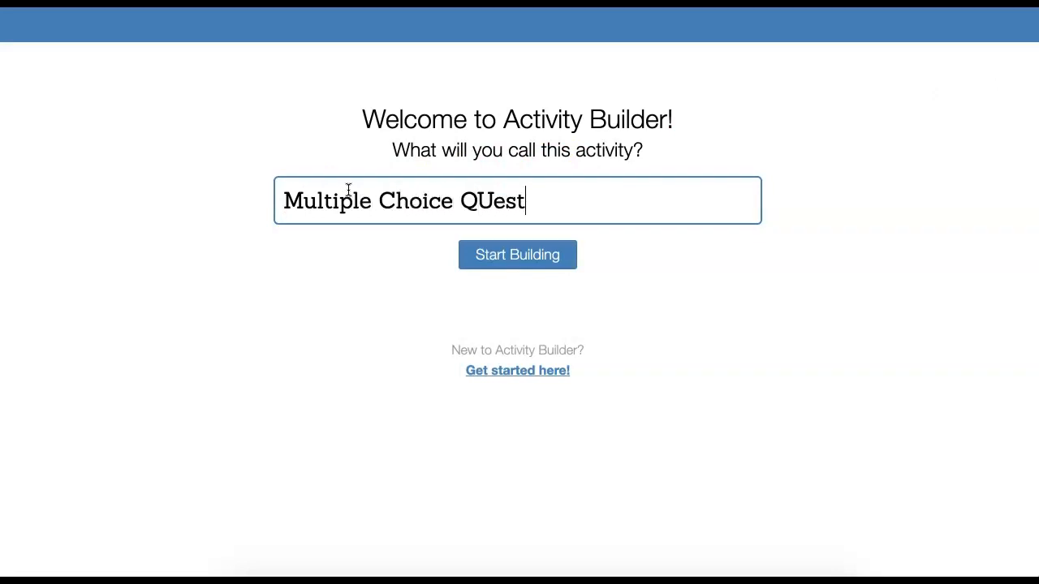
{"action": "left_click", "coordinate": [371, 197]}
{"action": "left_click", "coordinate": [482, 199]}
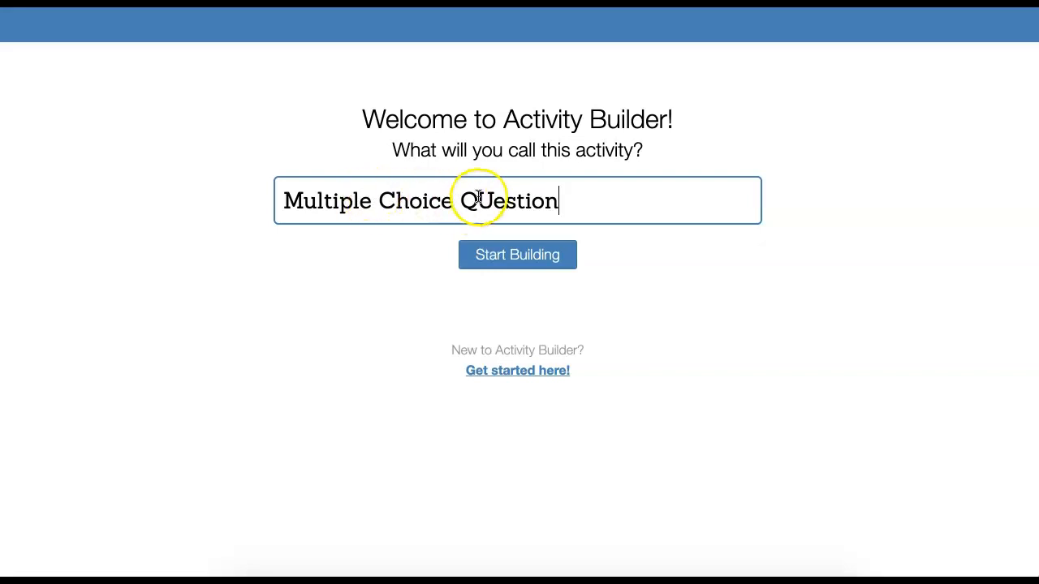
{"action": "key", "text": "BackSpace"}
{"action": "type", "text": "u"}
{"action": "left_click", "coordinate": [498, 258]}
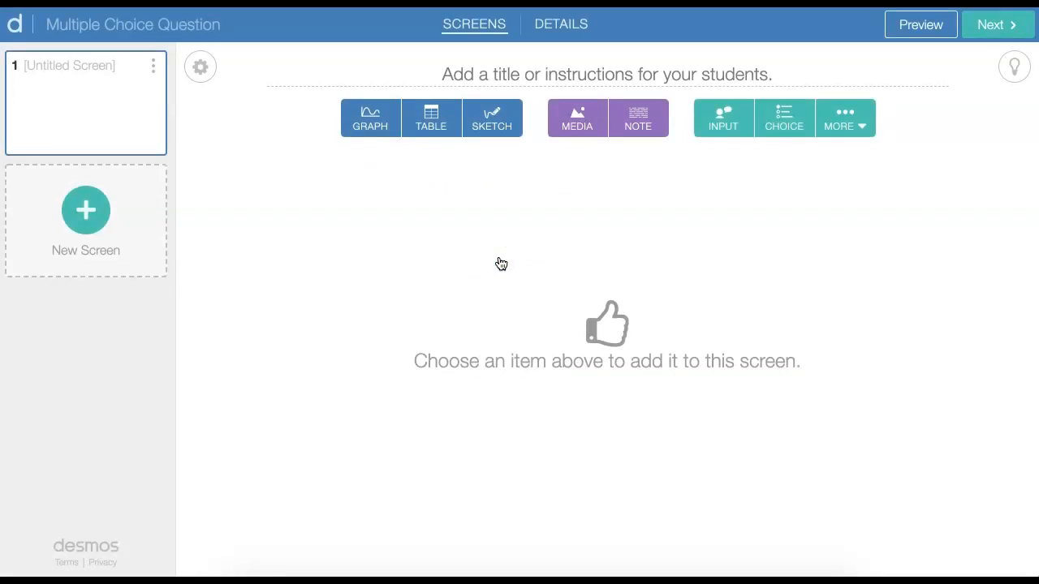
Add a choice question that does not ask students to explain their answer, and add a note to the same screen
{"action": "left_click", "coordinate": [784, 120]}
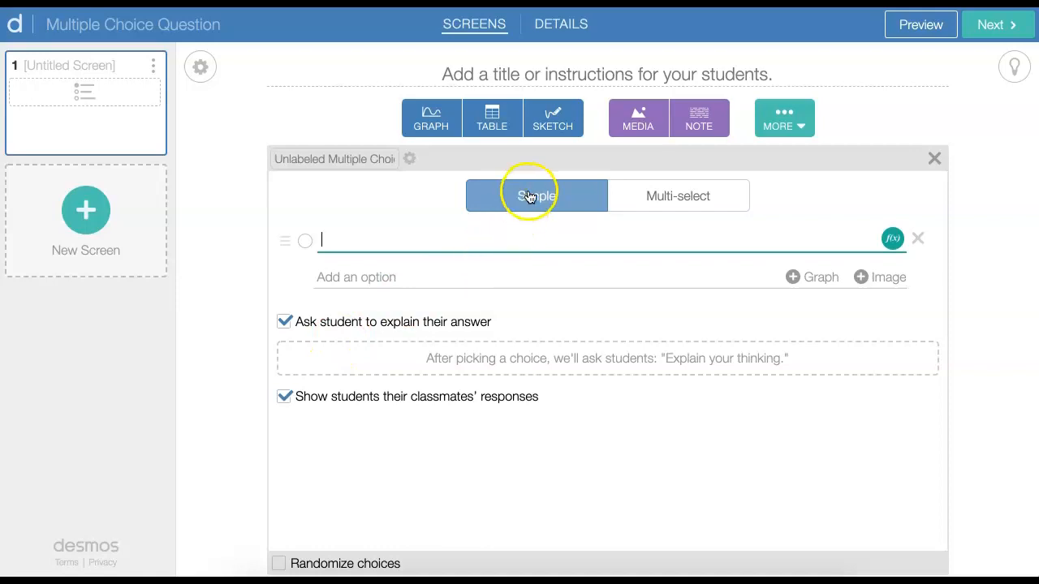
{"action": "left_click", "coordinate": [284, 322]}
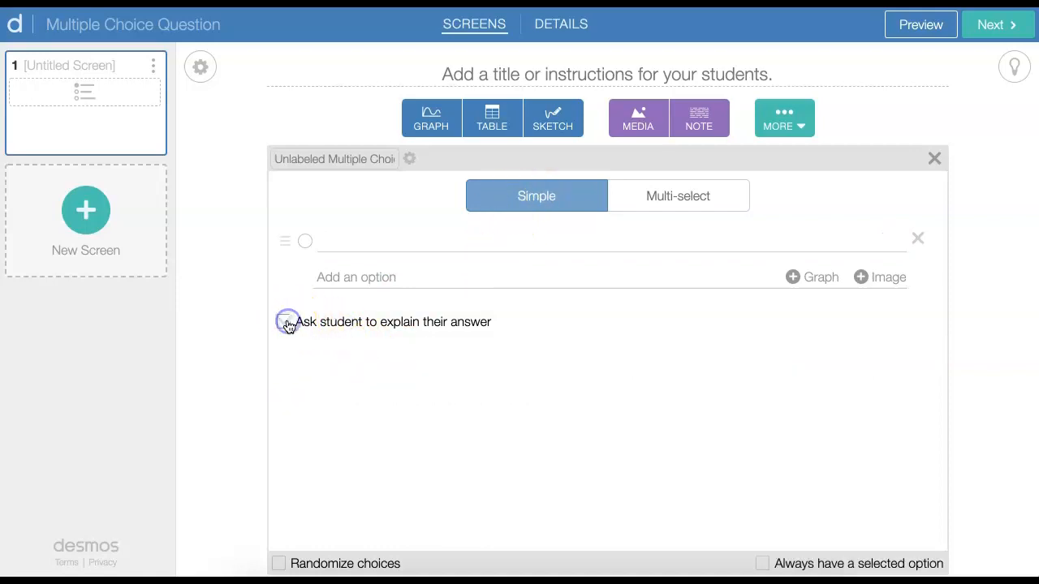
{"action": "left_click", "coordinate": [687, 130]}
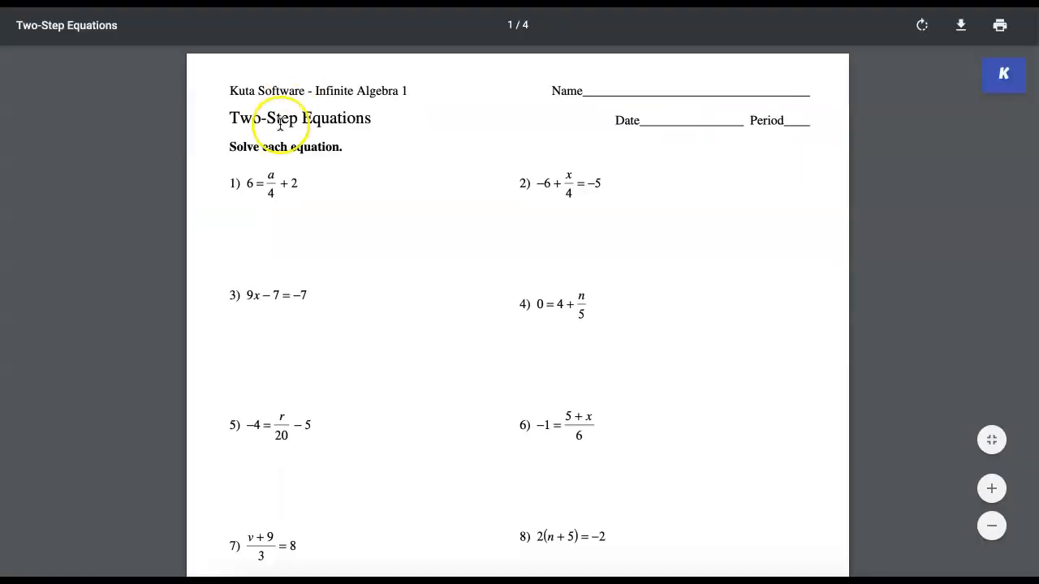
Consult the Two-Step Equations worksheet and write "Solve this equation for a:" in the note, followed by a new line
{"action": "left_click", "coordinate": [993, 489]}
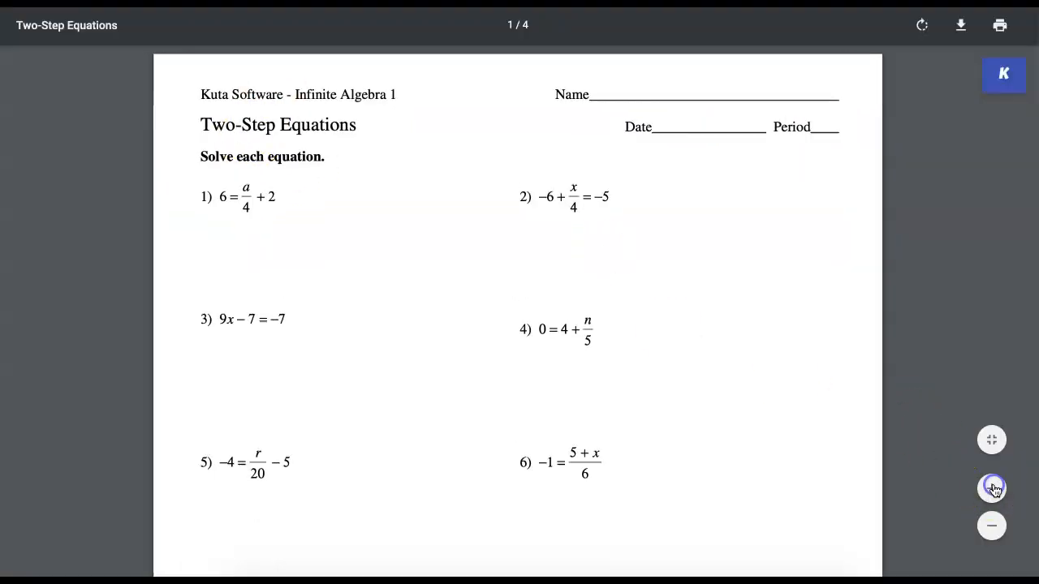
{"action": "left_click", "coordinate": [993, 489]}
{"action": "left_click", "coordinate": [993, 490]}
{"action": "left_click", "coordinate": [993, 490]}
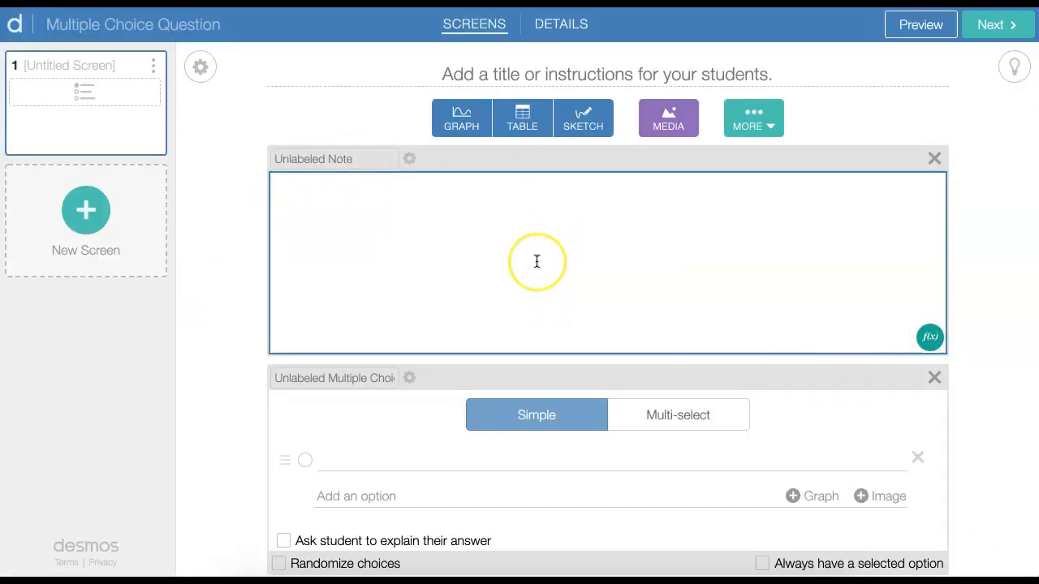
{"action": "type", "text": "Solve this equation for "}
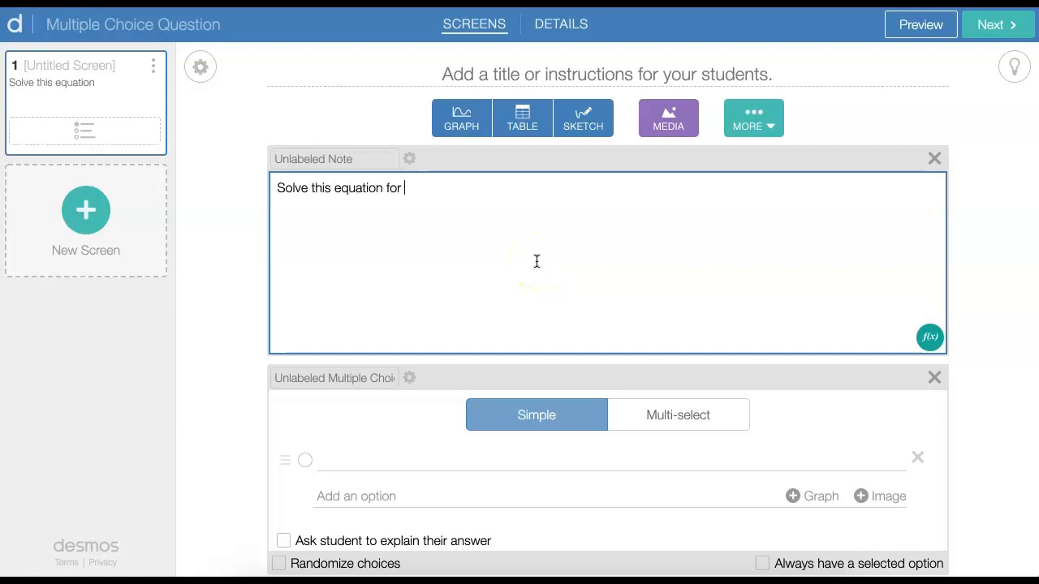
{"action": "type", "text": "a."}
{"action": "key", "text": "BackSpace"}
{"action": "type", "text": ":"}
{"action": "key", "text": "Return"}
Insert the math expression 6 = a/4 + 2 below the instruction in the note, with a/4 as a fraction
{"action": "left_click", "coordinate": [930, 337]}
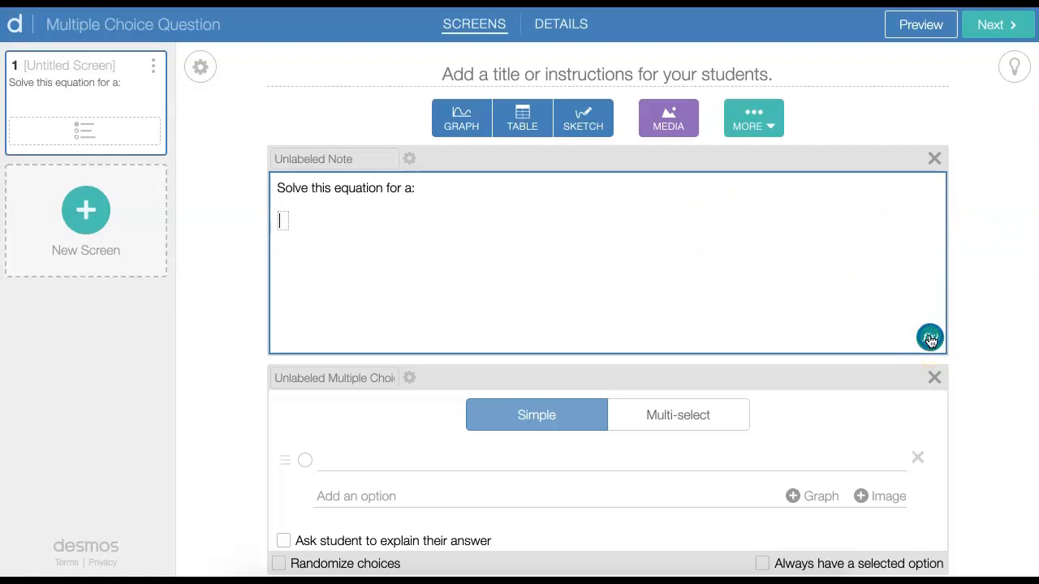
{"action": "type", "text": "6="}
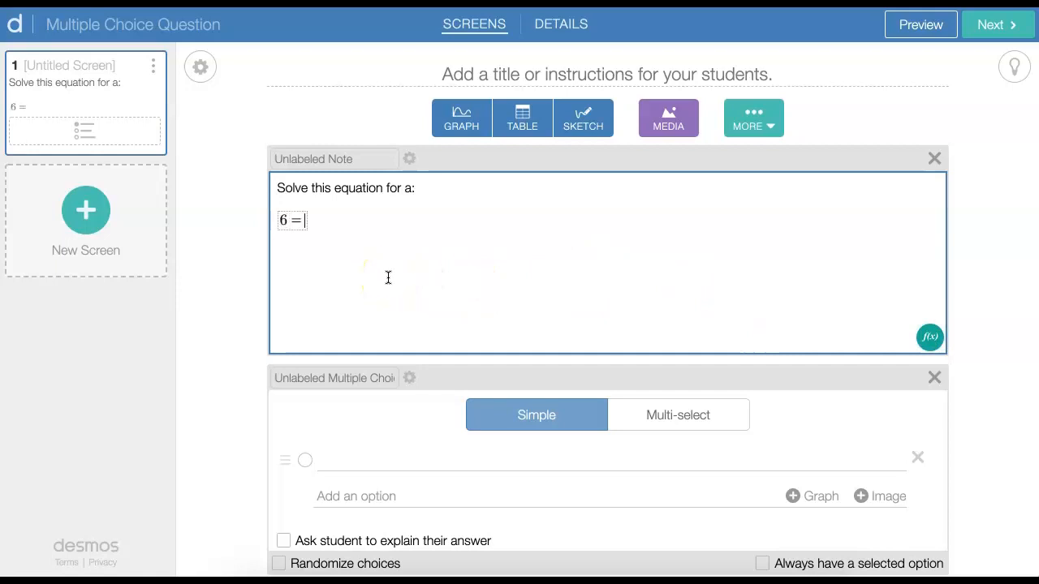
{"action": "type", "text": "a/4"}
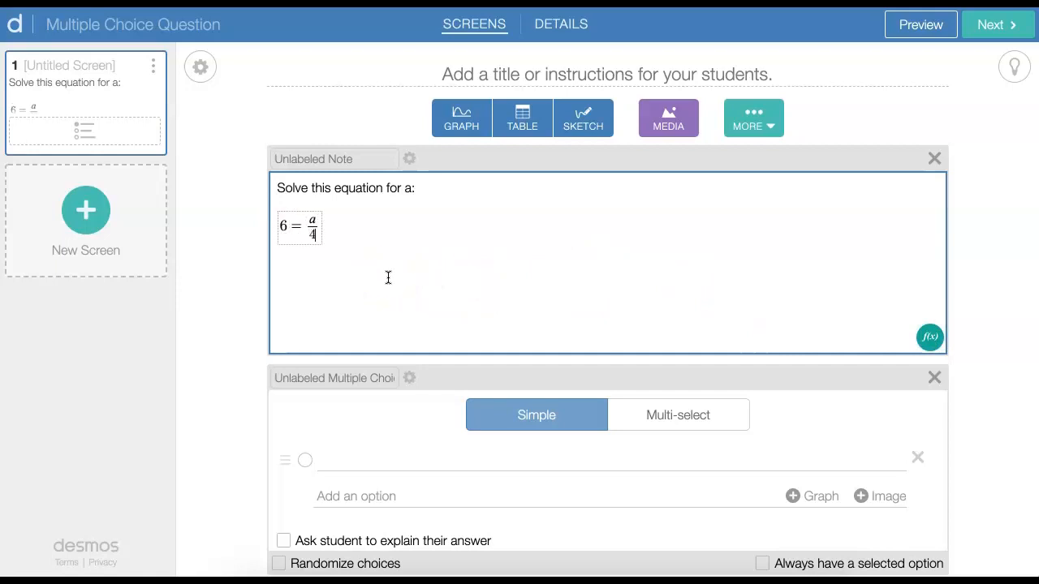
{"action": "key", "text": "Right"}
{"action": "type", "text": "+2"}
{"action": "left_click", "coordinate": [544, 305]}
Enter a = 16 and a = 22 as the first two answer options in math format
{"action": "left_click", "coordinate": [343, 458]}
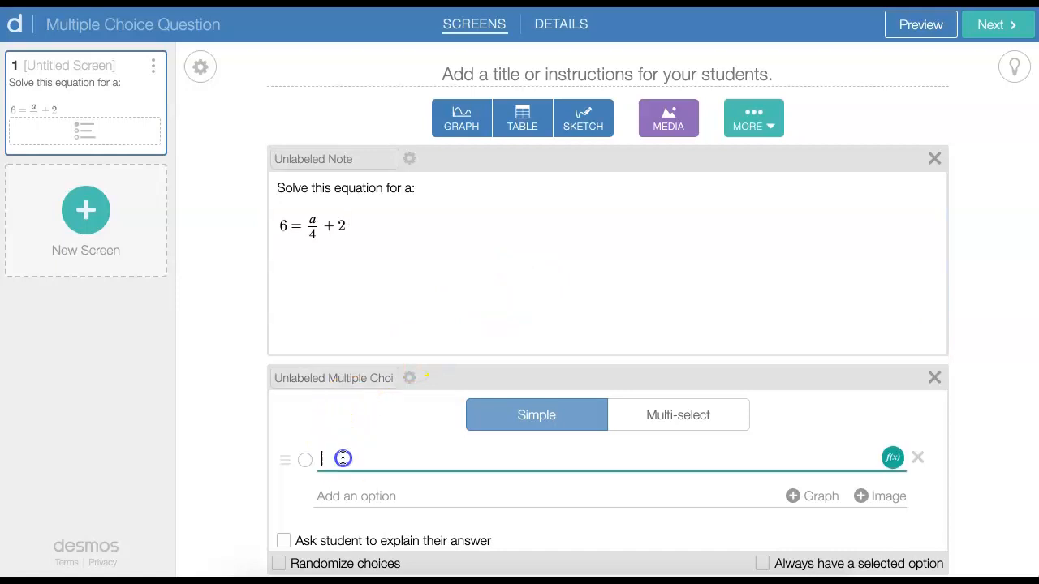
{"action": "left_click", "coordinate": [892, 458]}
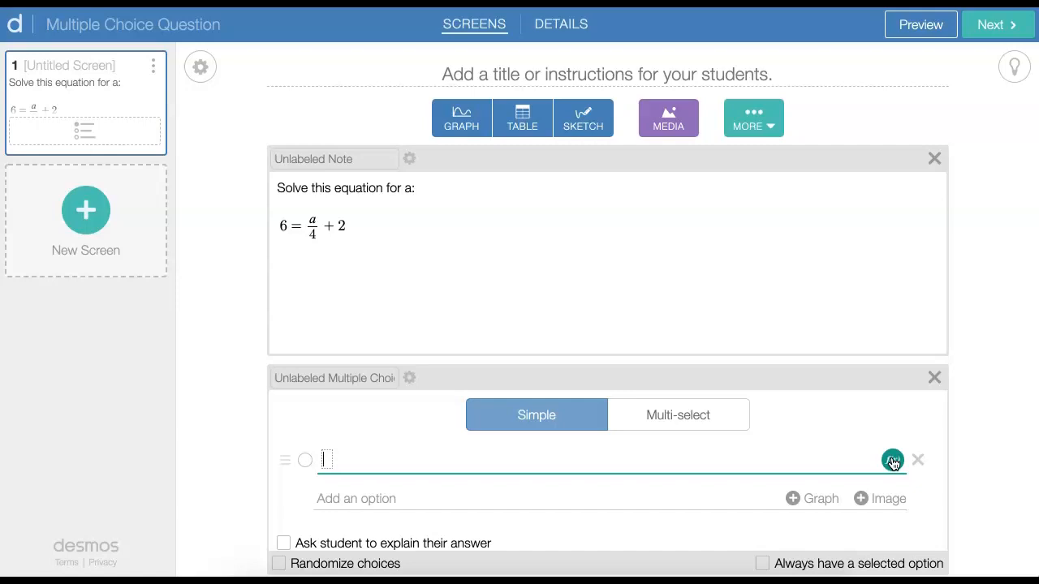
{"action": "type", "text": "a=16"}
{"action": "key", "text": "Return"}
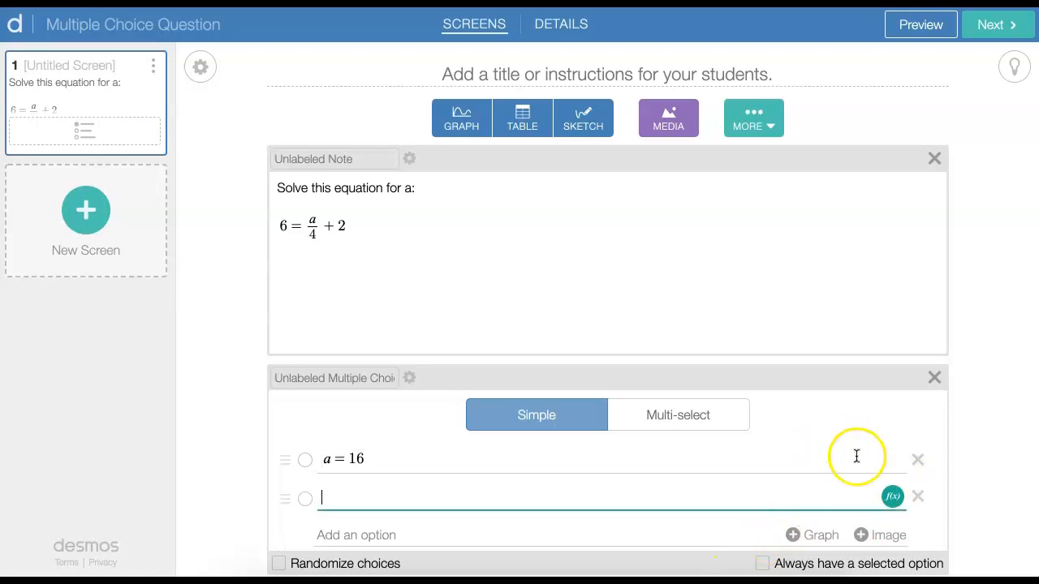
{"action": "left_click", "coordinate": [891, 496]}
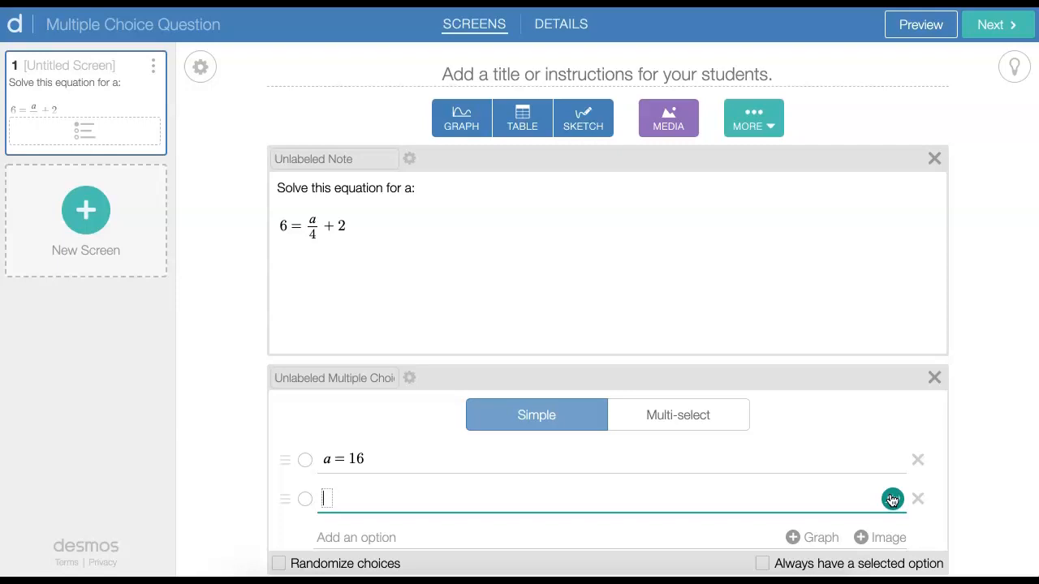
{"action": "type", "text": "a=22"}
{"action": "key", "text": "Return"}
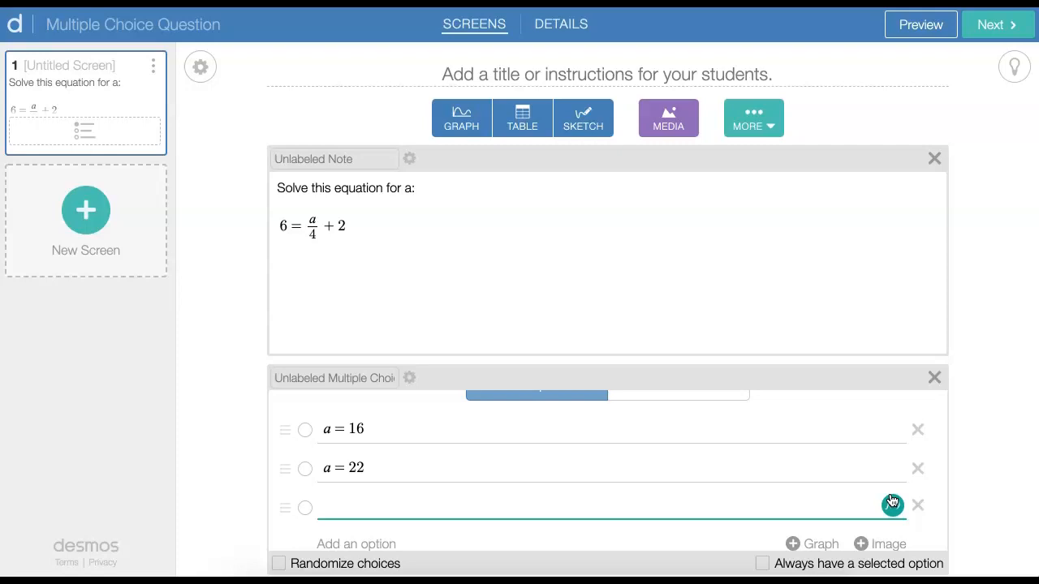
Enter a = 26 and a = 32 as the third and fourth answer options in math format
{"action": "left_click", "coordinate": [892, 504]}
{"action": "type", "text": "a=26"}
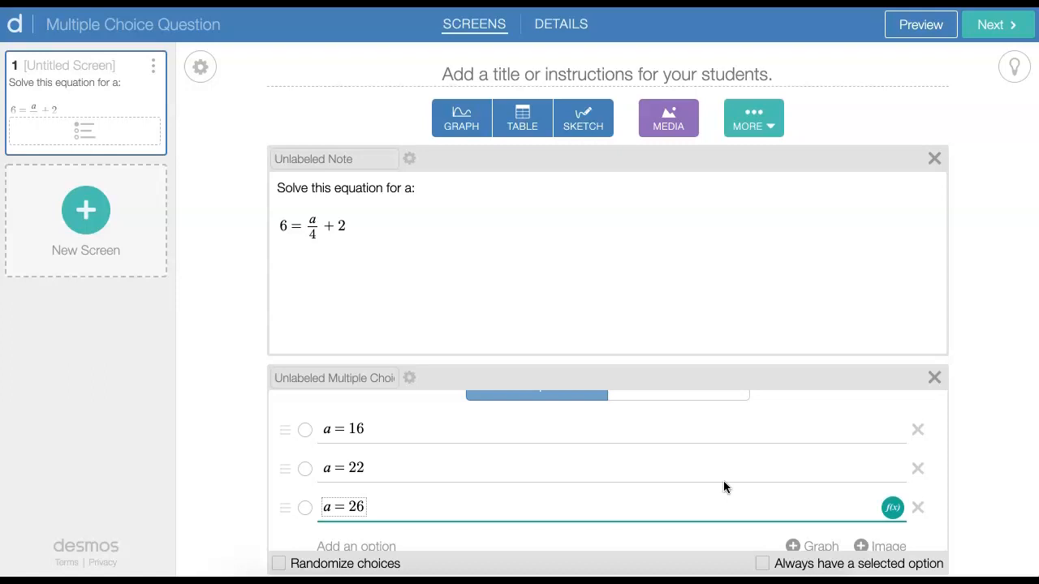
{"action": "key", "text": "Return"}
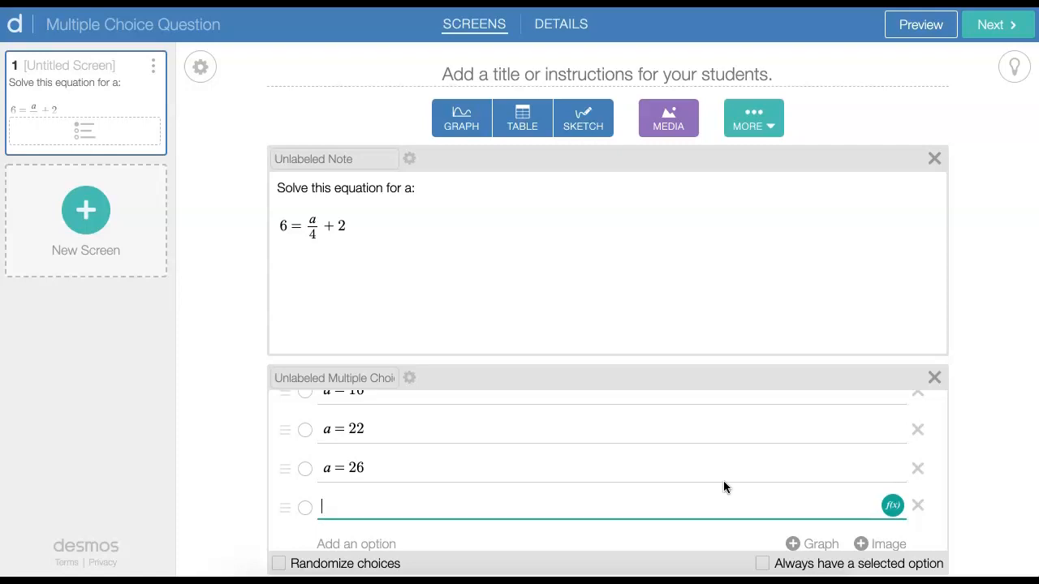
{"action": "left_click", "coordinate": [893, 507]}
{"action": "type", "text": "a"}
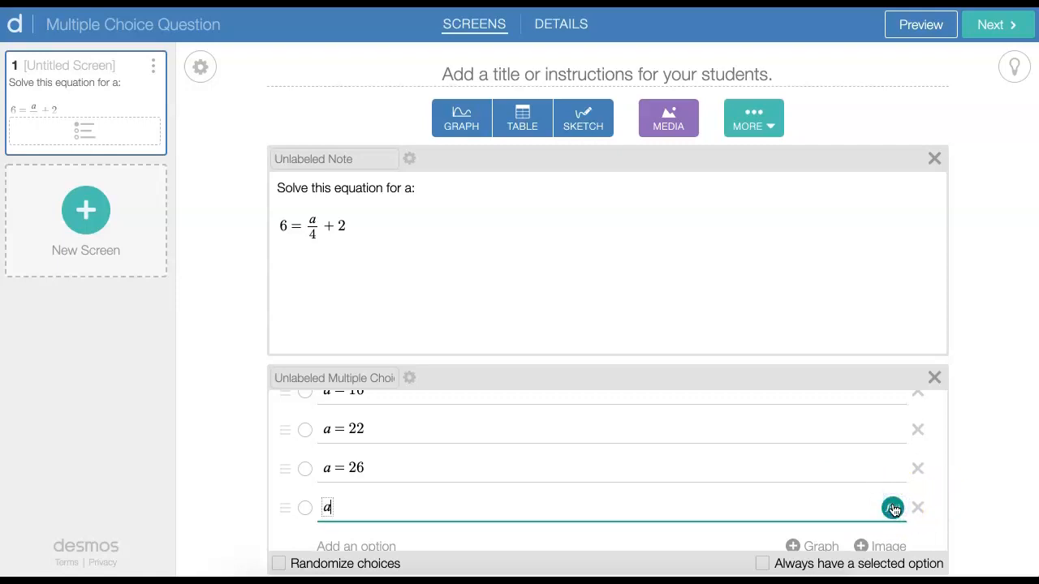
{"action": "type", "text": "=32"}
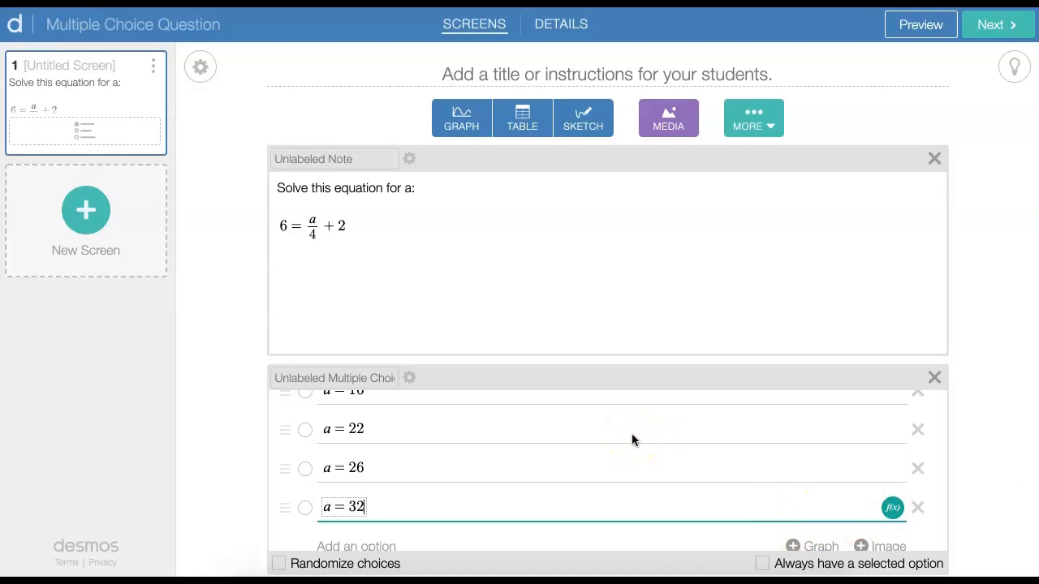
Mark a = 16 as the correct answer and randomize the order of the choices
{"action": "scroll", "coordinate": [631, 434], "scroll_direction": "down", "scroll_amount": 1}
{"action": "scroll", "coordinate": [632, 433], "scroll_direction": "up", "scroll_amount": 2}
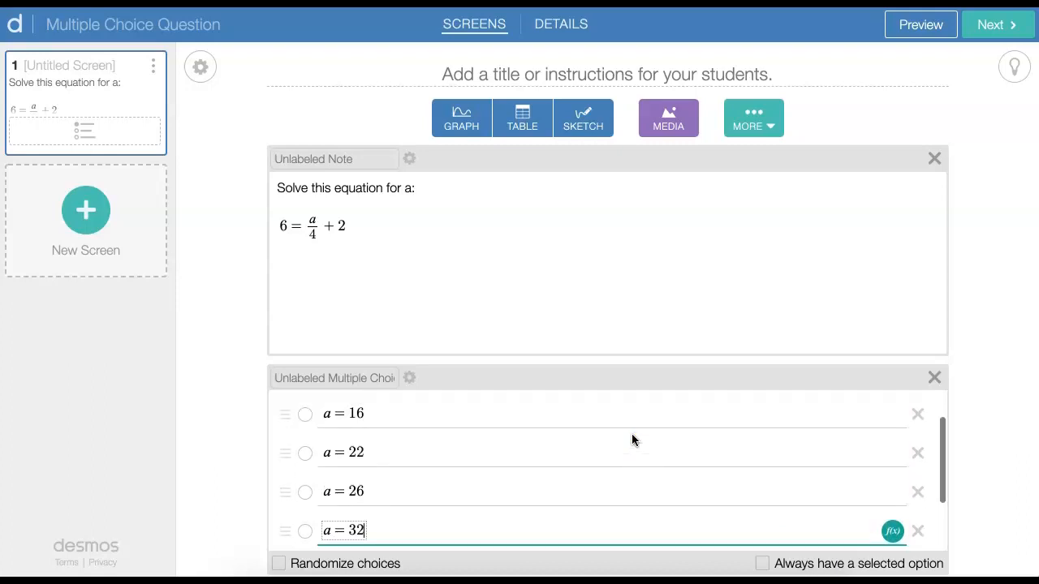
{"action": "left_click", "coordinate": [304, 414]}
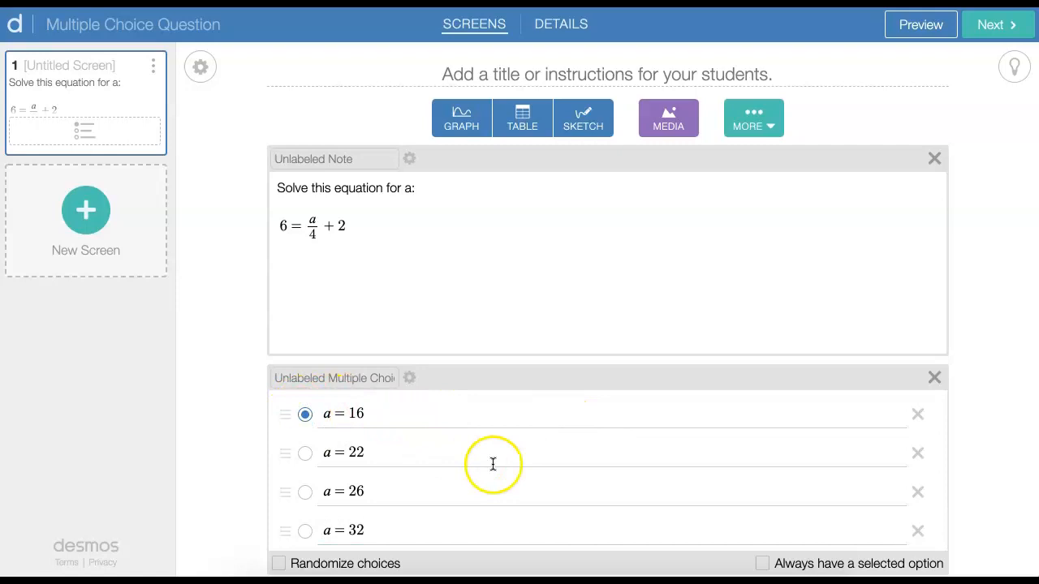
{"action": "left_click", "coordinate": [280, 563]}
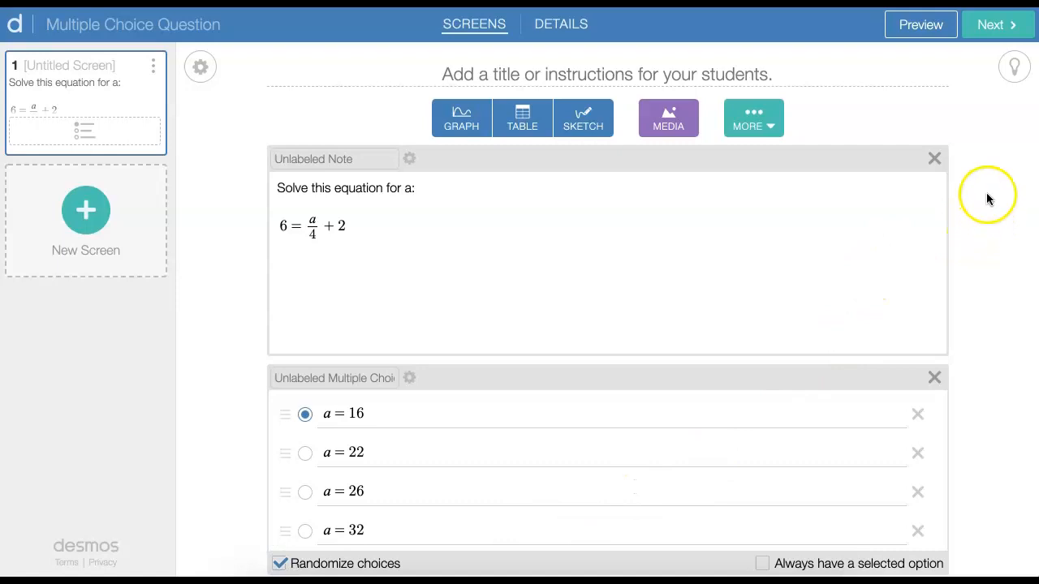
Preview the question as a student, try each of the four answers to check the correctness marking, and close the preview
{"action": "left_click", "coordinate": [912, 32]}
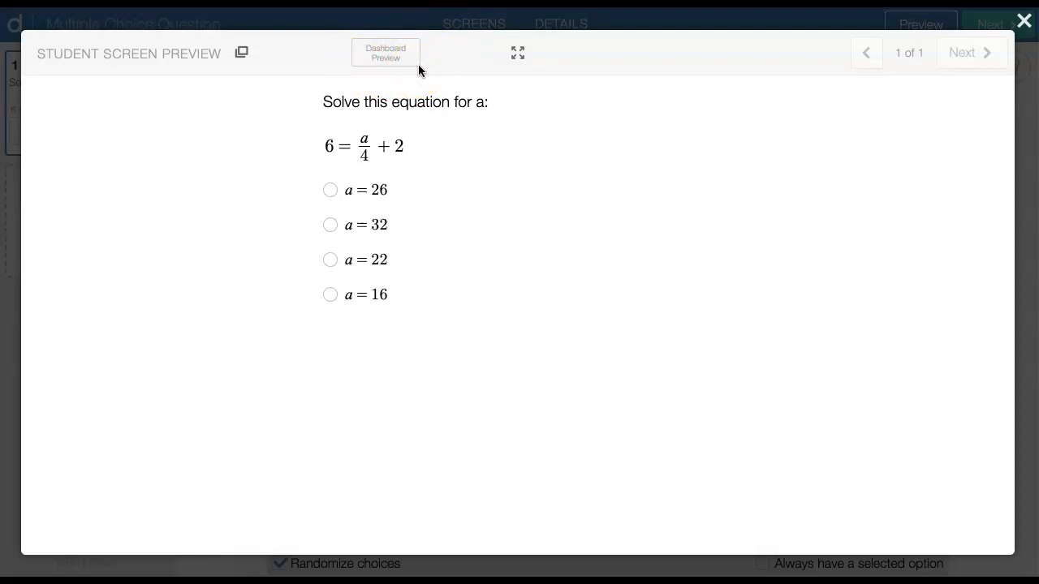
{"action": "left_click", "coordinate": [329, 190]}
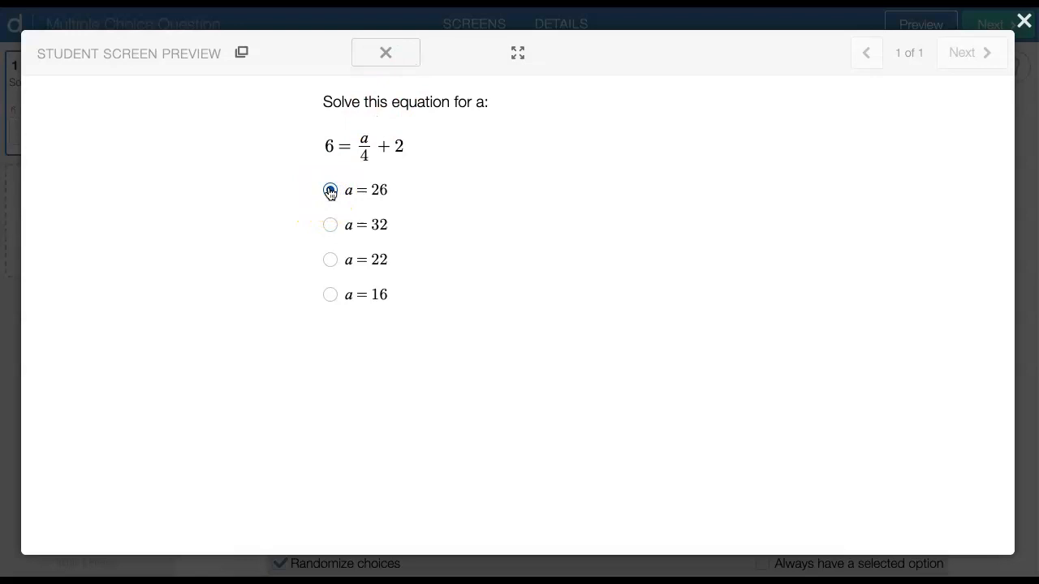
{"action": "left_click", "coordinate": [330, 225]}
{"action": "left_click", "coordinate": [330, 260]}
{"action": "left_click", "coordinate": [329, 297]}
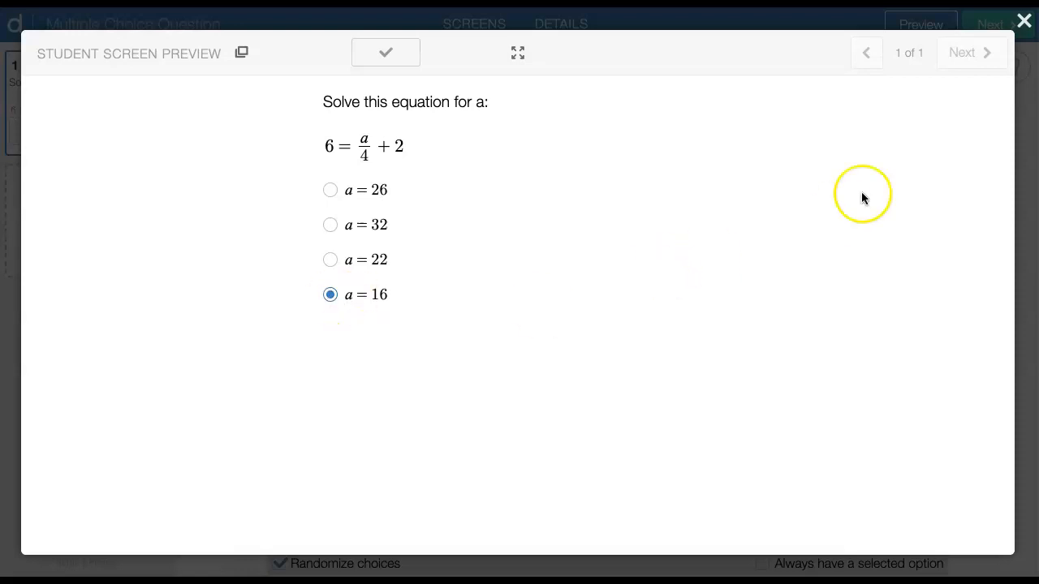
{"action": "left_click", "coordinate": [1023, 21]}
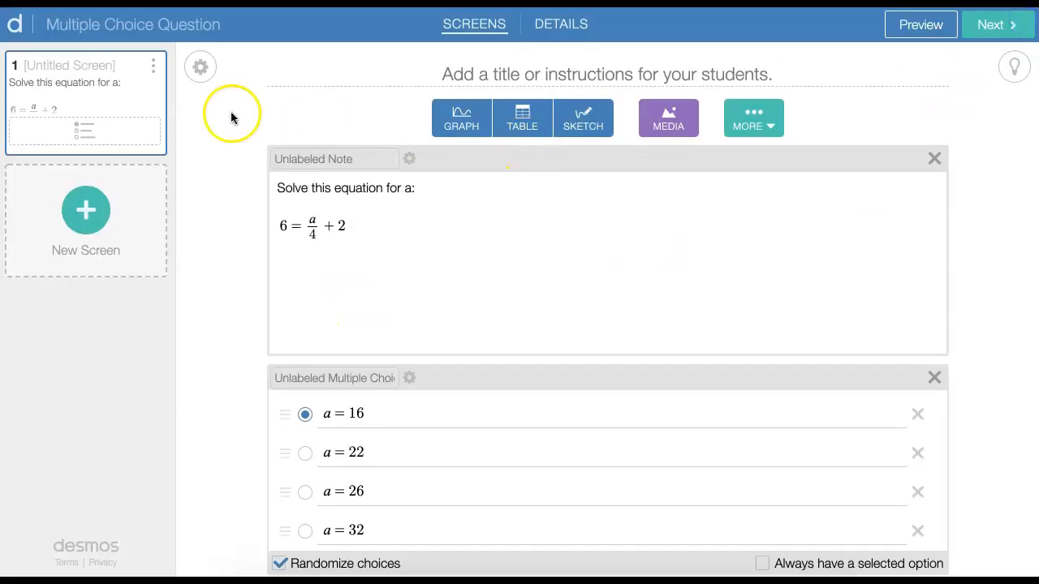
Duplicate the equation question screen and make the copy ask students to explain their answer
{"action": "left_click", "coordinate": [153, 69]}
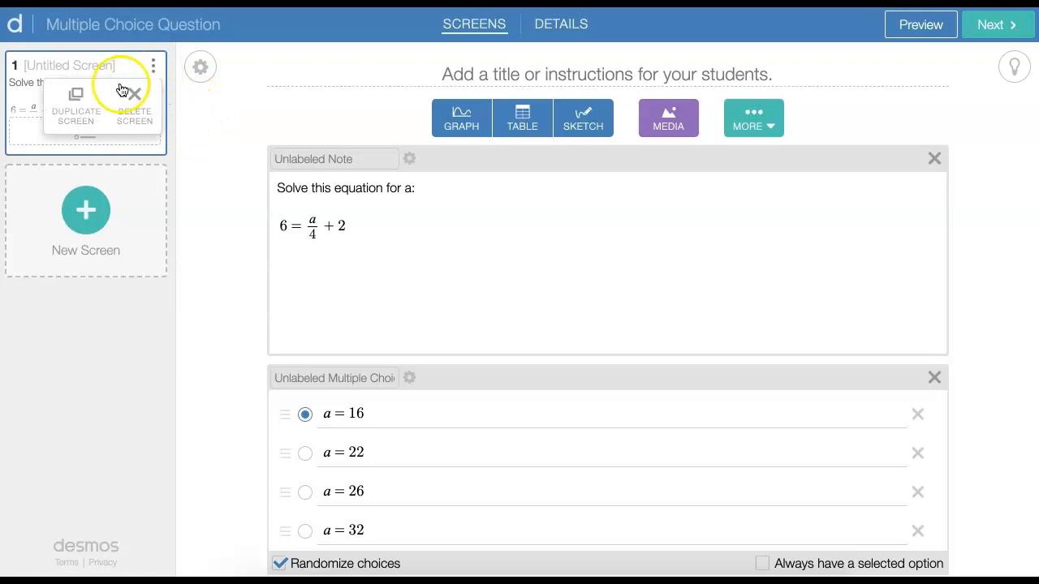
{"action": "left_click", "coordinate": [74, 104]}
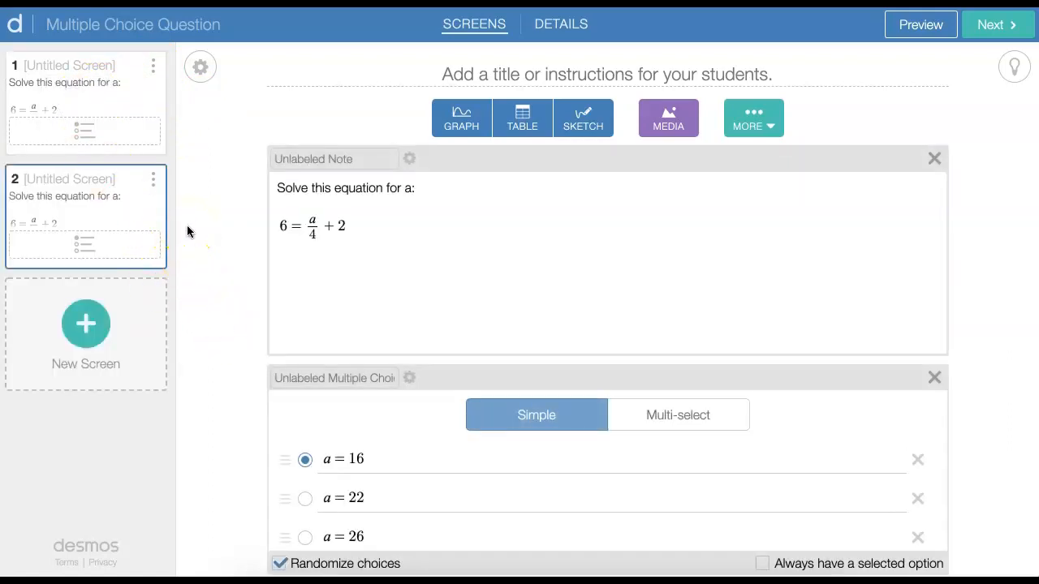
{"action": "scroll", "coordinate": [553, 495], "scroll_direction": "down", "scroll_amount": 4}
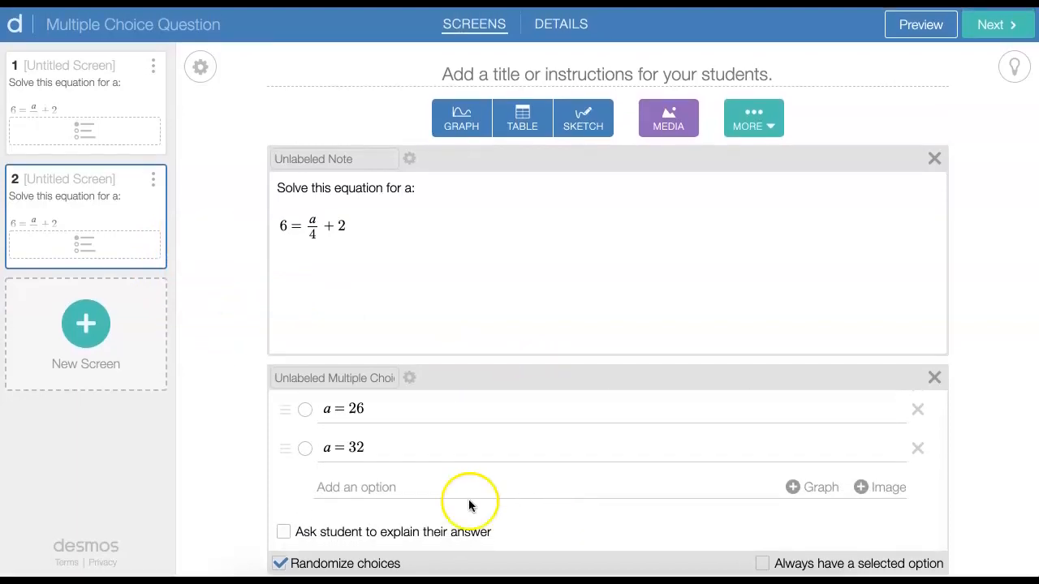
{"action": "left_click", "coordinate": [284, 532]}
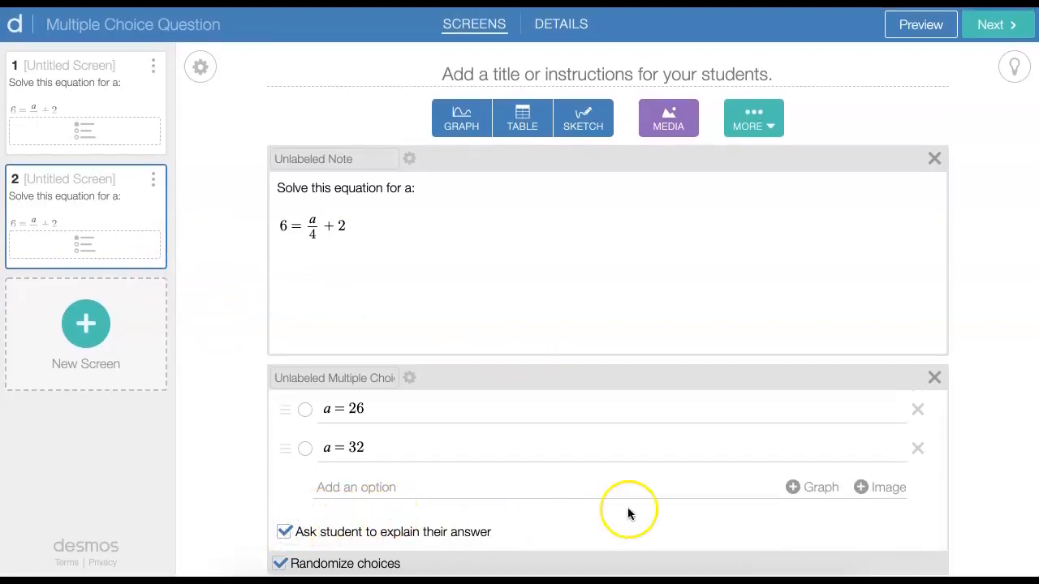
{"action": "scroll", "coordinate": [629, 513], "scroll_direction": "down", "scroll_amount": 2}
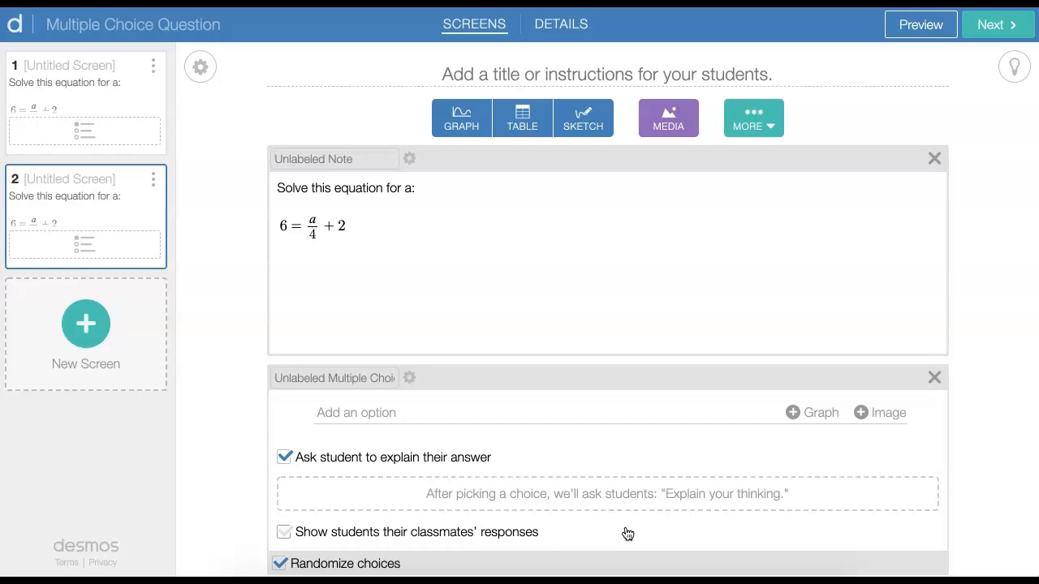
Preview the duplicated screen as a student and try all four answer choices, finishing with a = 16 selected
{"action": "left_click", "coordinate": [904, 37]}
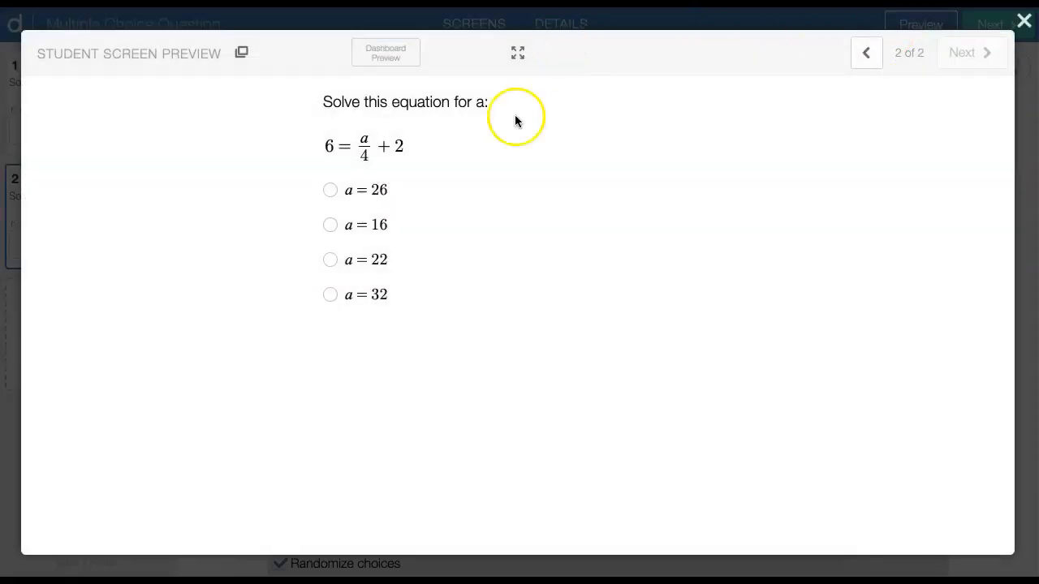
{"action": "left_click", "coordinate": [330, 225]}
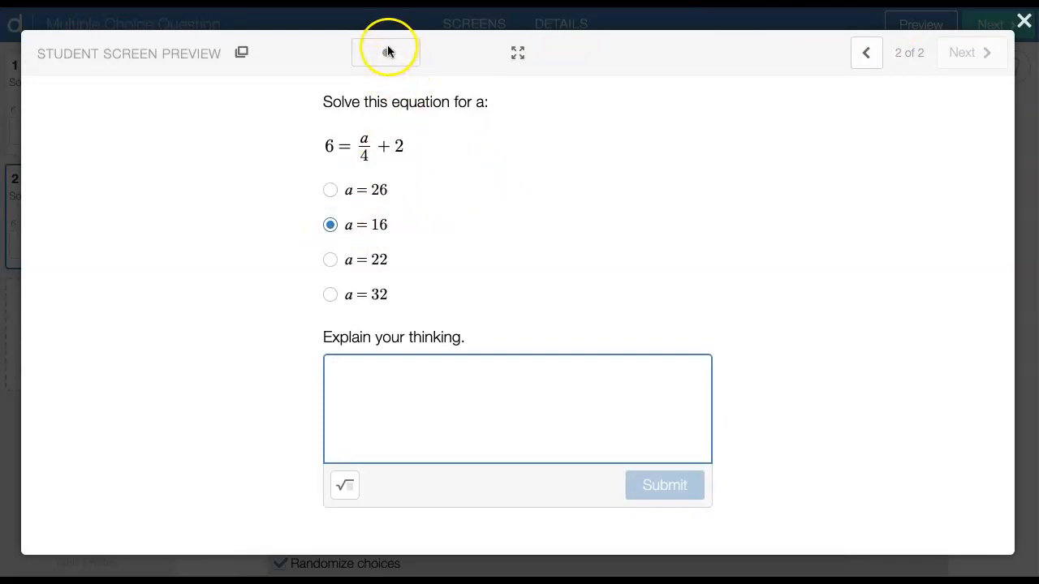
{"action": "left_click", "coordinate": [330, 190]}
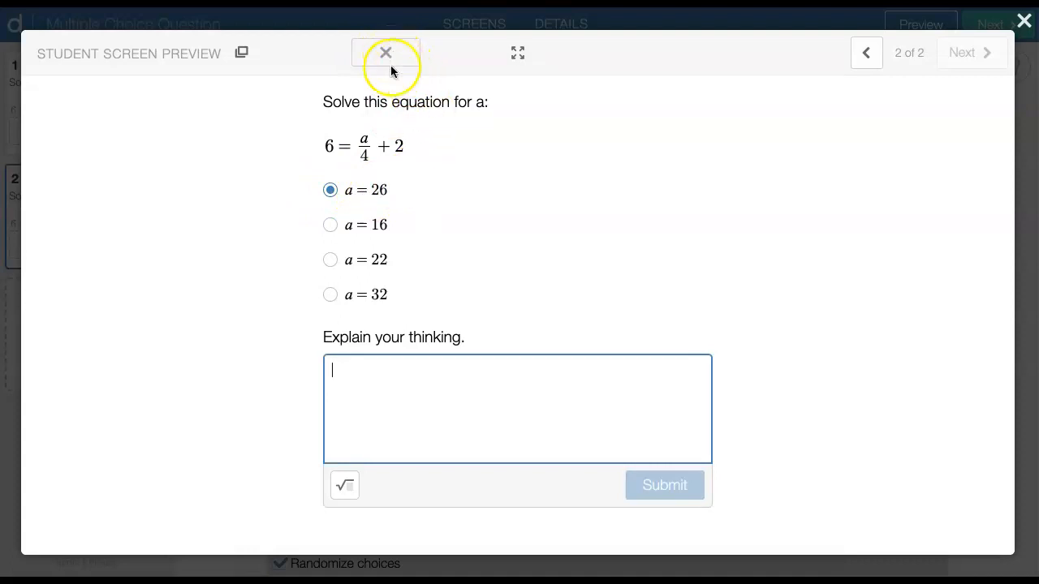
{"action": "left_click", "coordinate": [329, 259]}
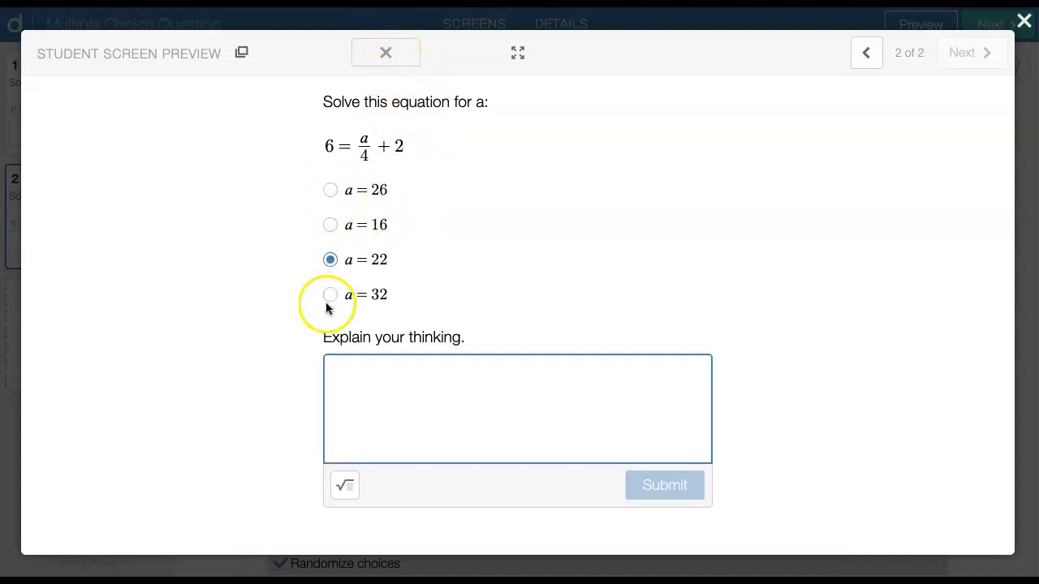
{"action": "left_click", "coordinate": [330, 294]}
{"action": "left_click", "coordinate": [330, 227]}
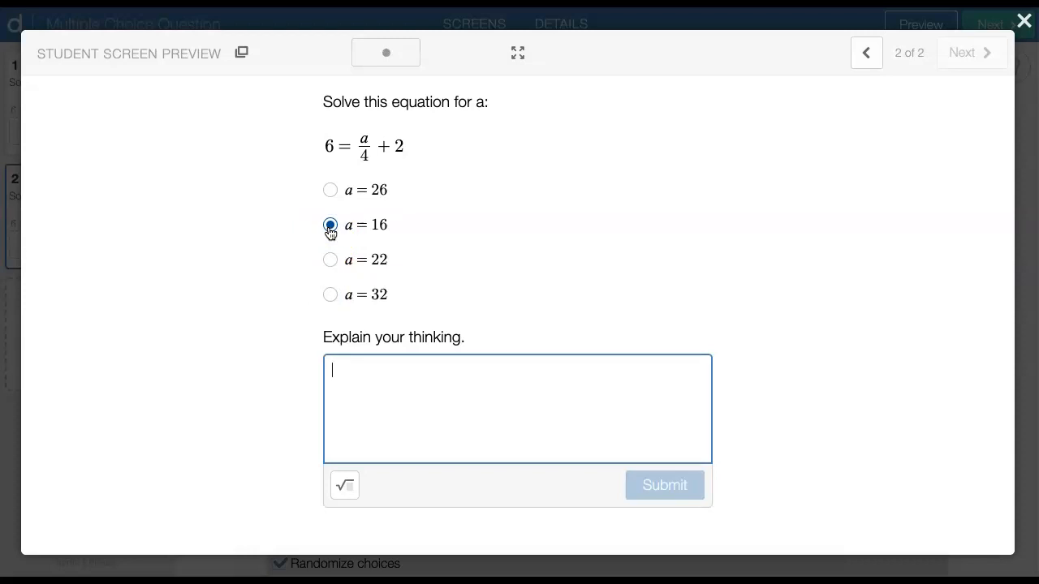
Enter 6 − 2 = a/4 in math format as the first line of the student explanation
{"action": "left_click", "coordinate": [327, 457]}
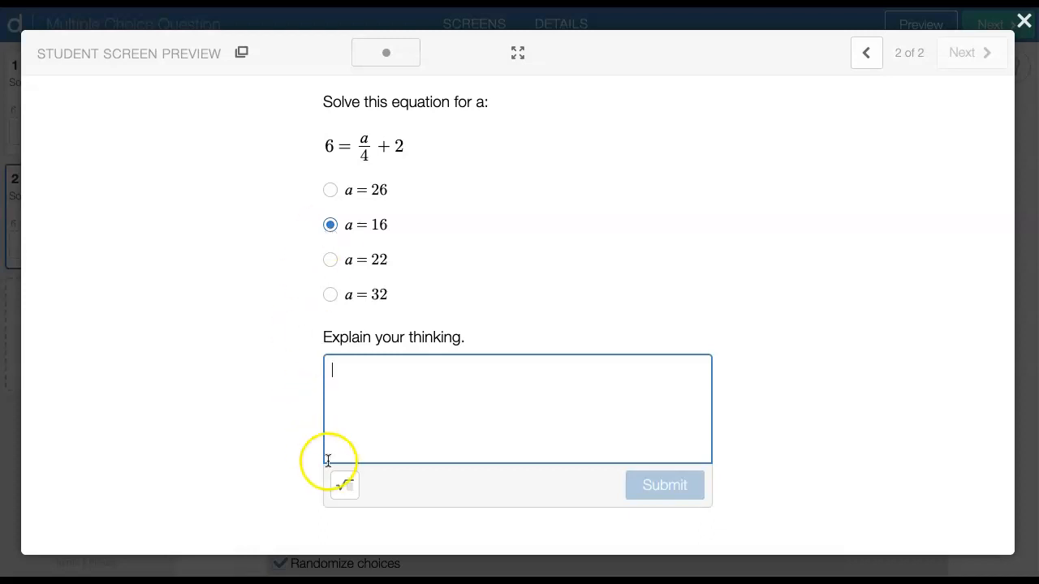
{"action": "left_click", "coordinate": [345, 485]}
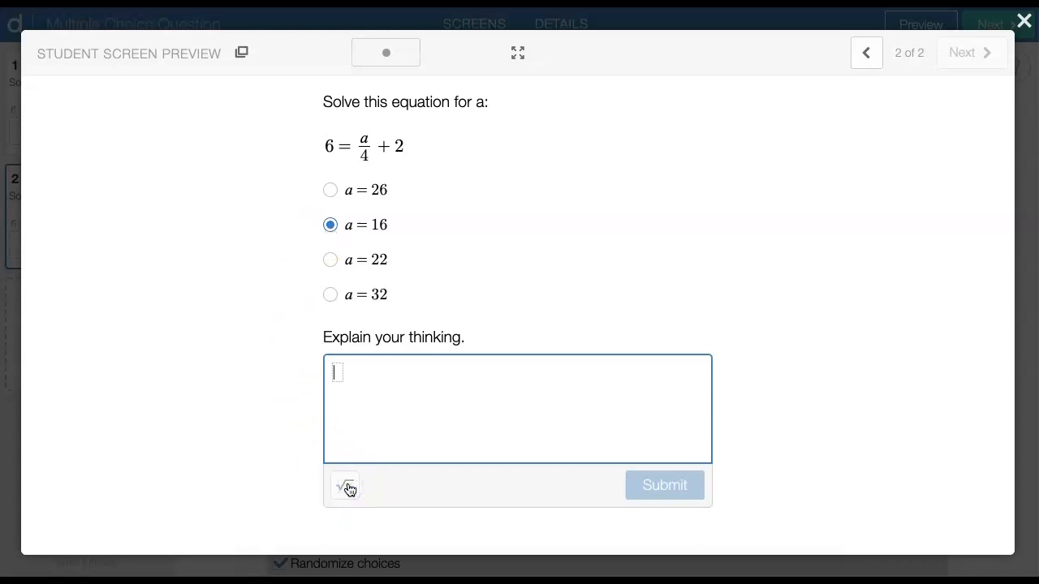
{"action": "type", "text": "6-2="}
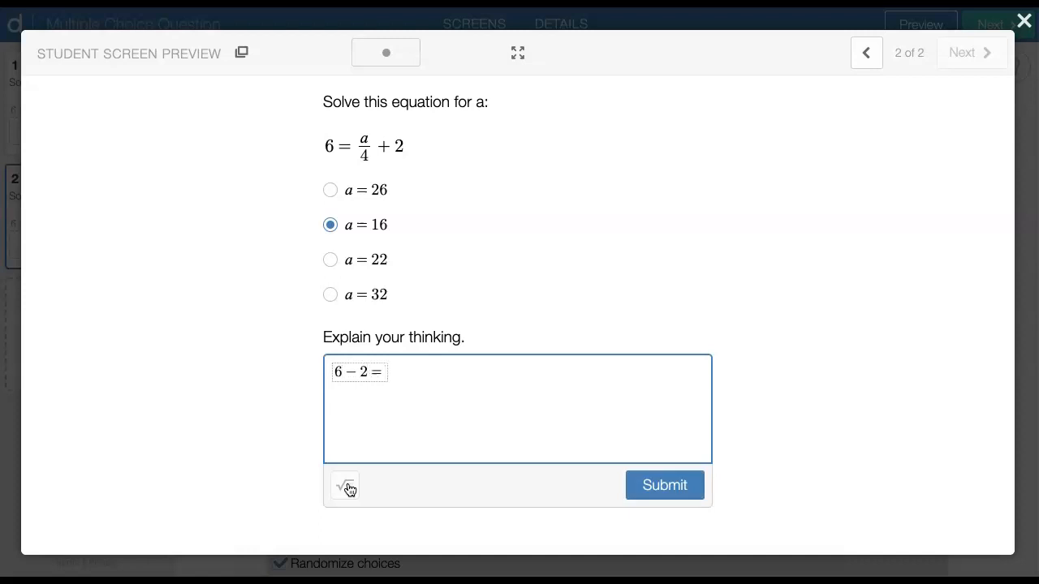
{"action": "type", "text": "a/4"}
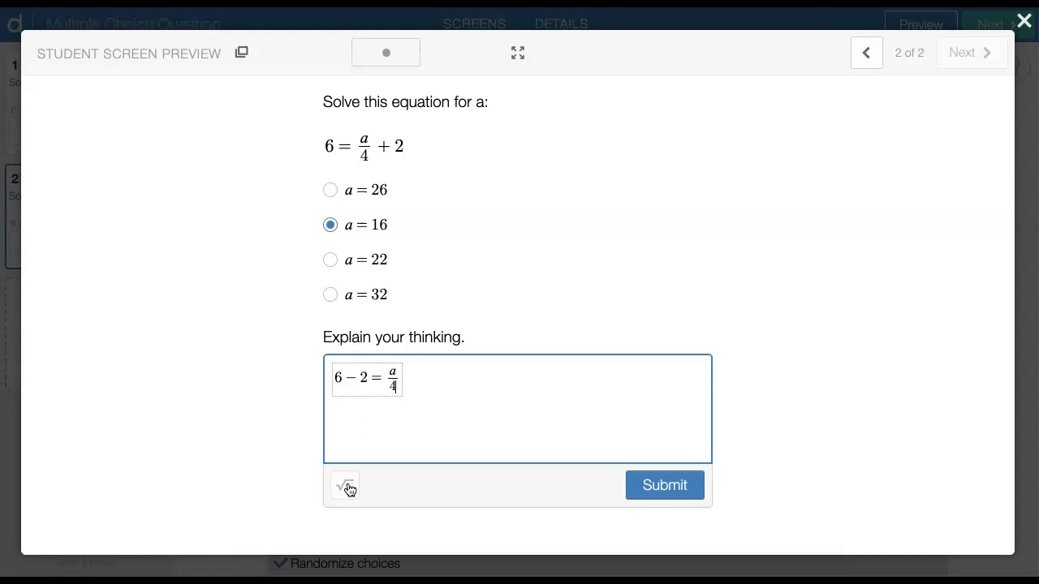
{"action": "left_click", "coordinate": [422, 394]}
{"action": "key", "text": "Return"}
Add 4 = a/4 in math format as the second line of the explanation
{"action": "left_click", "coordinate": [344, 485]}
{"action": "type", "text": "4 = a/4"}
{"action": "left_click", "coordinate": [382, 435]}
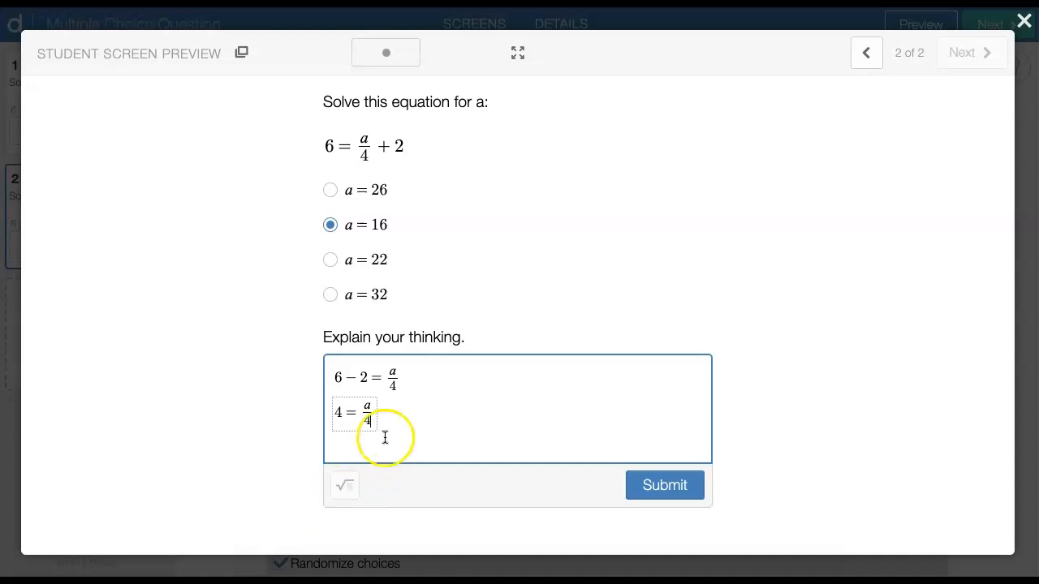
Add 16 = a in math format as the third line and submit the student response
{"action": "left_click", "coordinate": [344, 485]}
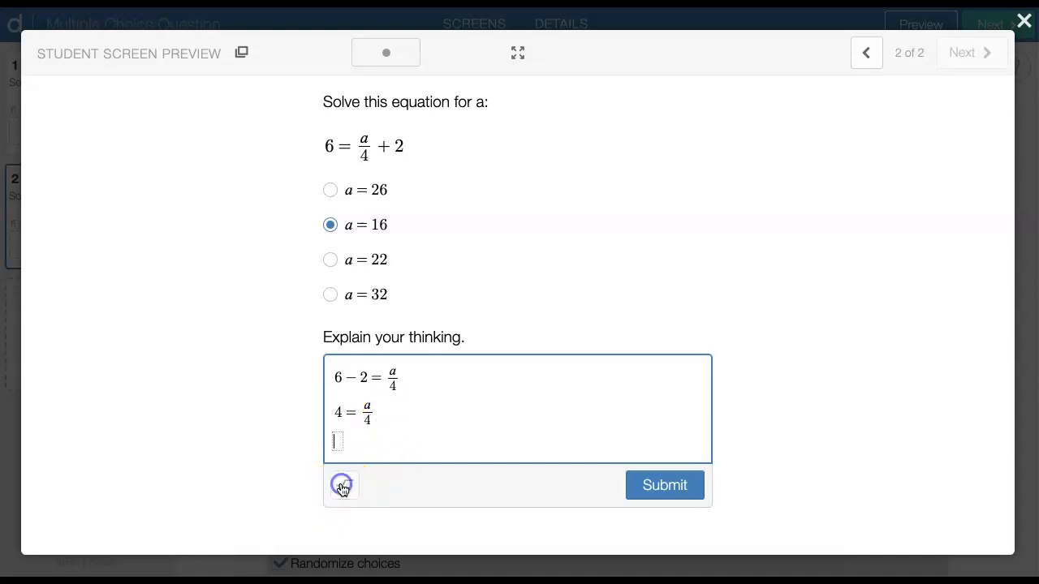
{"action": "type", "text": "16 = a"}
{"action": "left_click", "coordinate": [657, 485]}
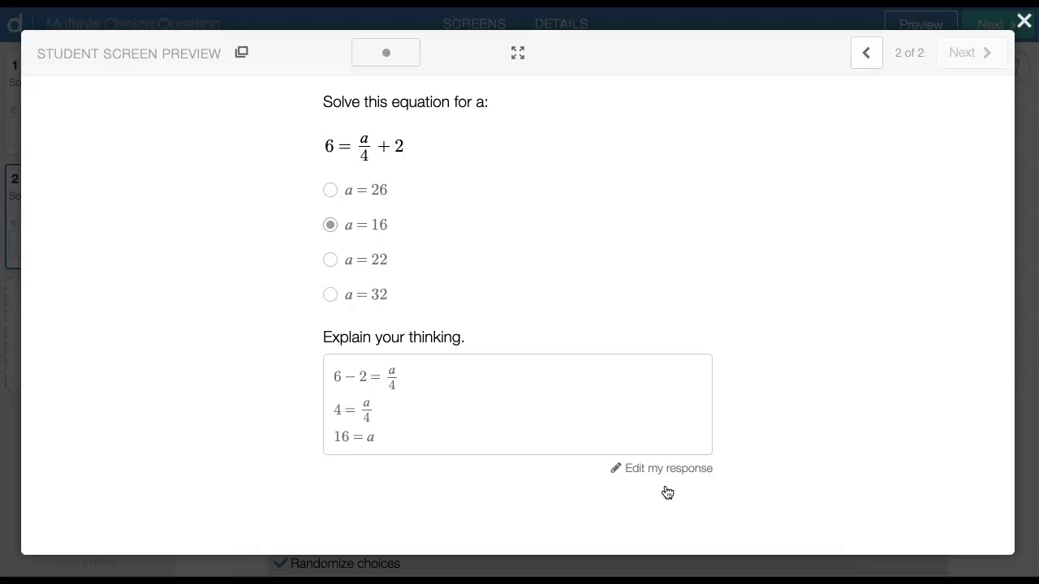
{"action": "left_click", "coordinate": [158, 304]}
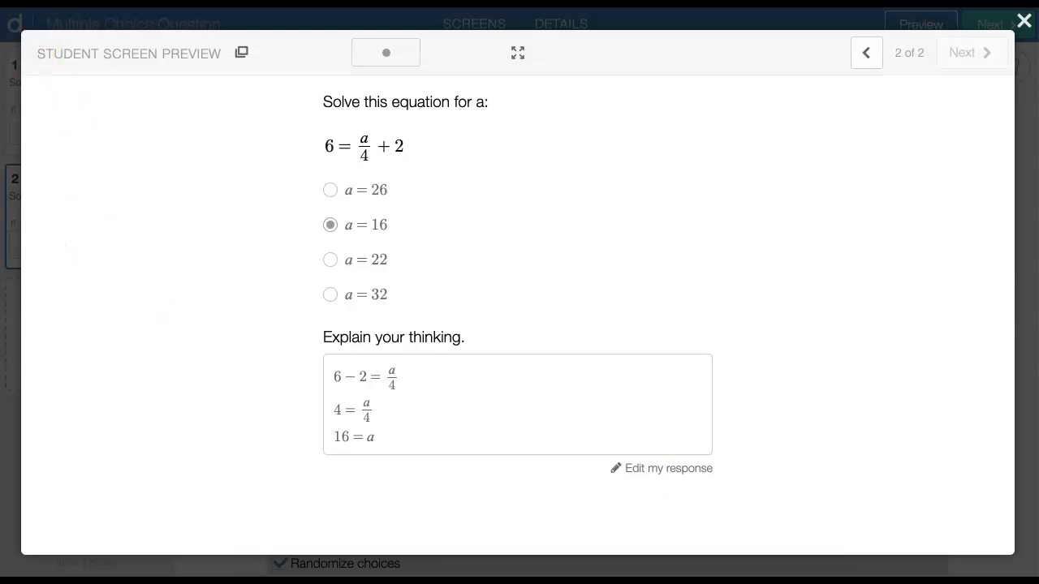